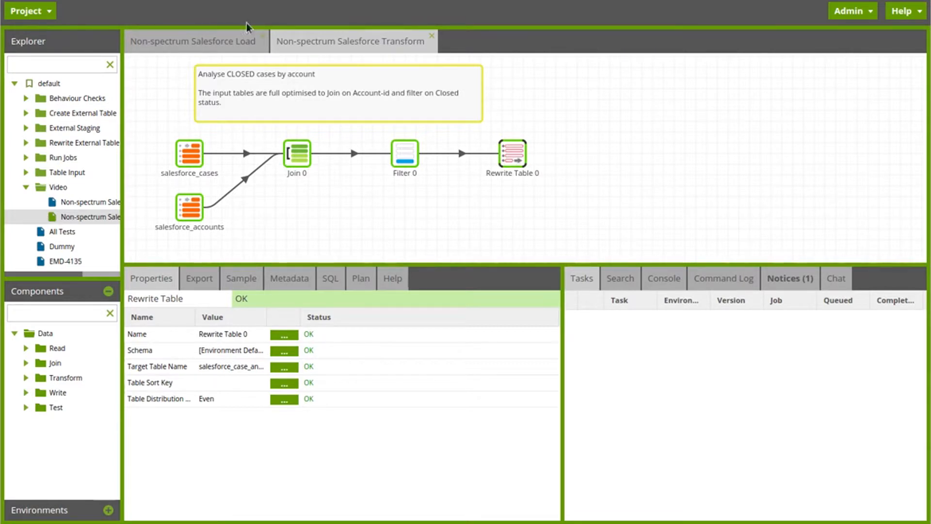
- Open the Non-spectrum Salesforce Load job, clear the component filter and show the list of environments
left_click(199, 42)
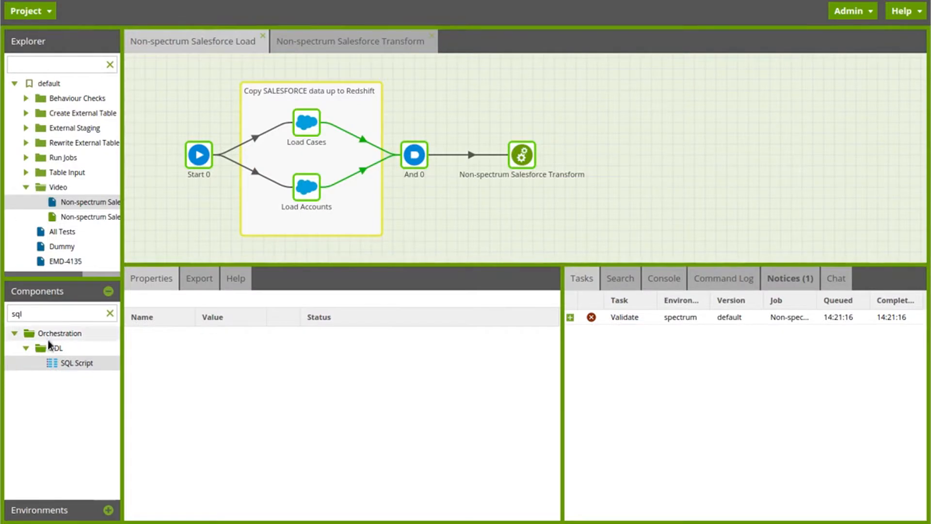
left_click(110, 313)
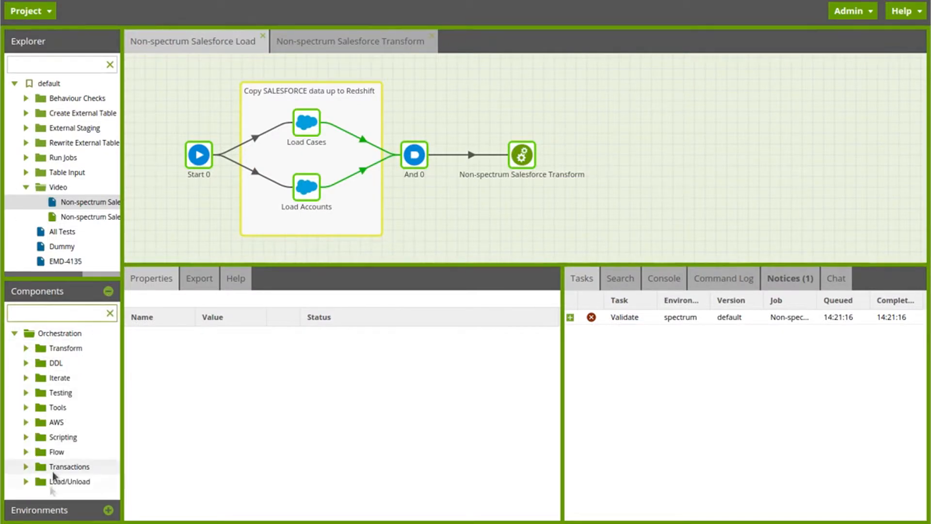
left_click(42, 509)
- Create an external schema named video in the spectrum environment with data catalog video and the SpectrumRole ARN, and expand its tables
right_click(42, 330)
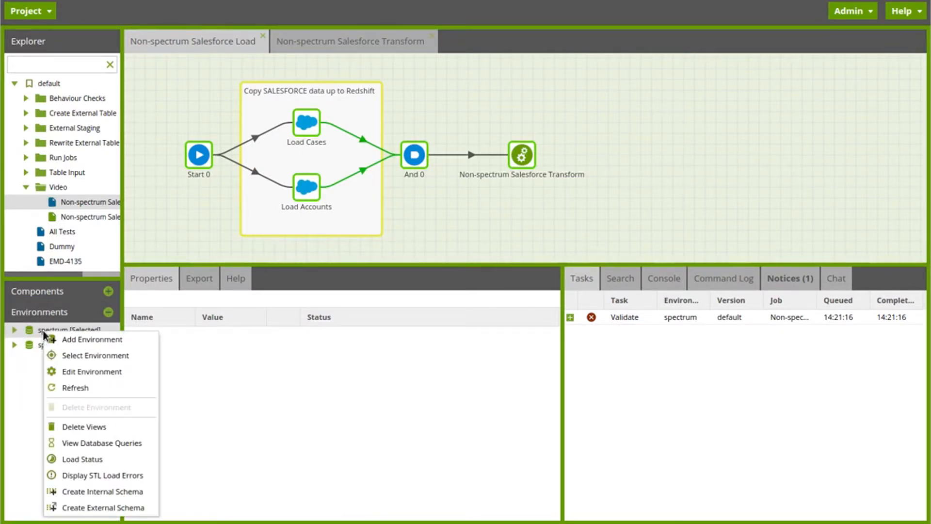
left_click(79, 509)
left_click(316, 204)
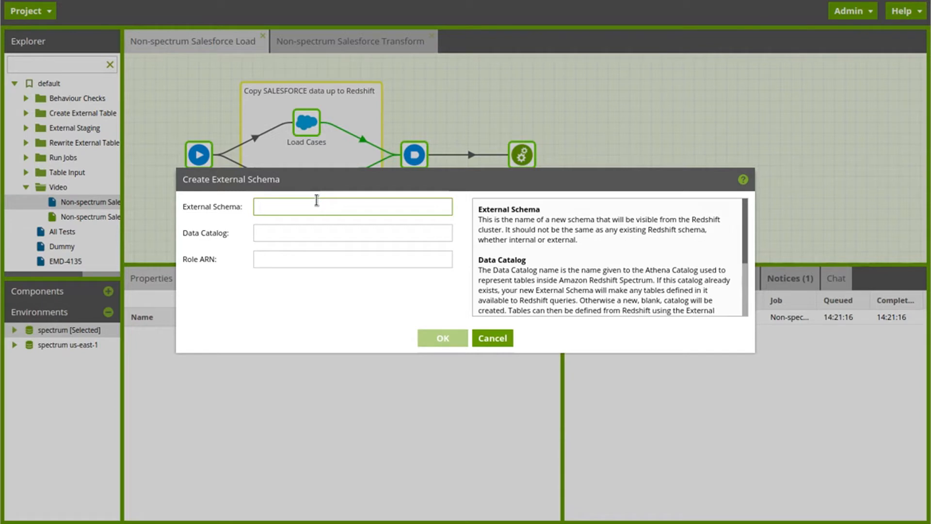
type("video")
key("Tab")
type("video")
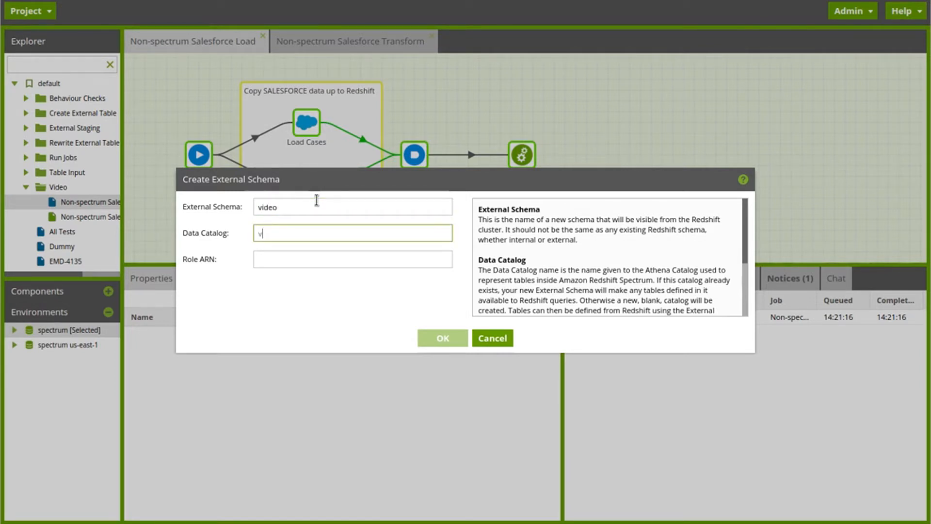
key("Tab")
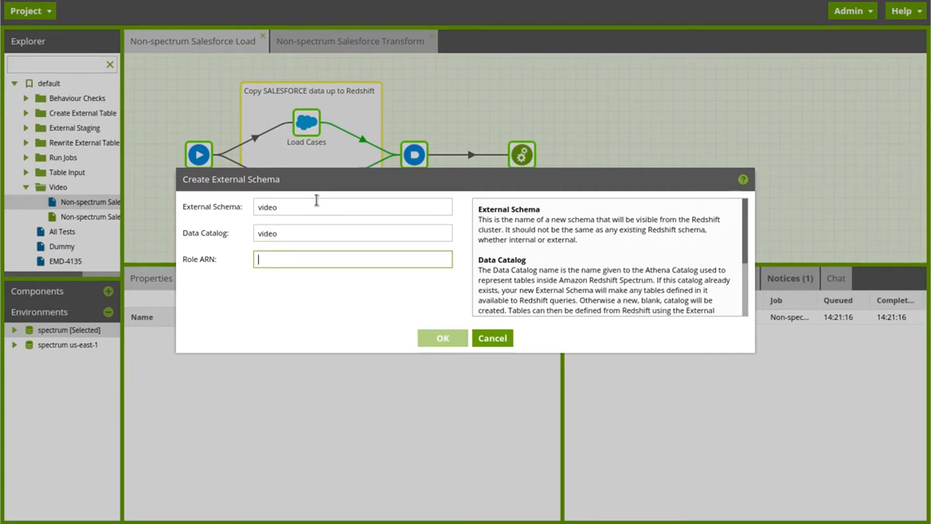
key("ctrl+v")
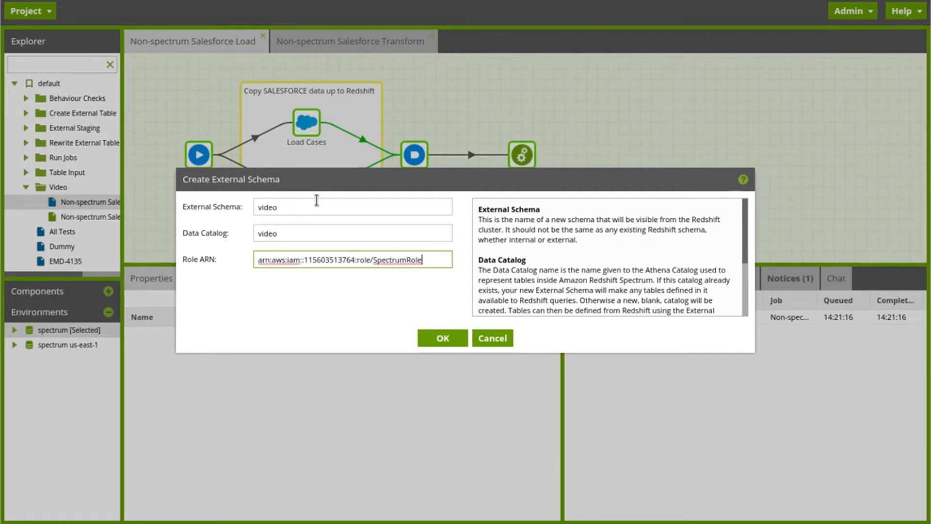
left_click(439, 338)
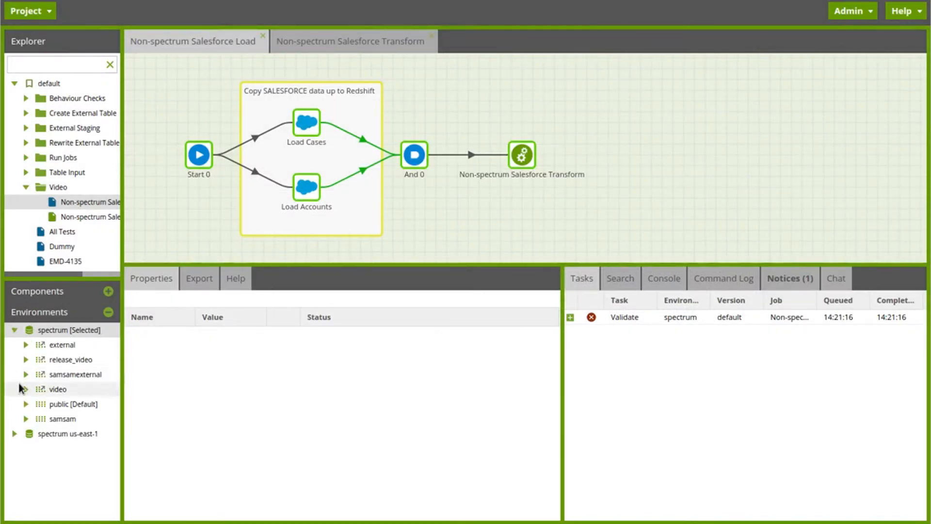
left_click(28, 389)
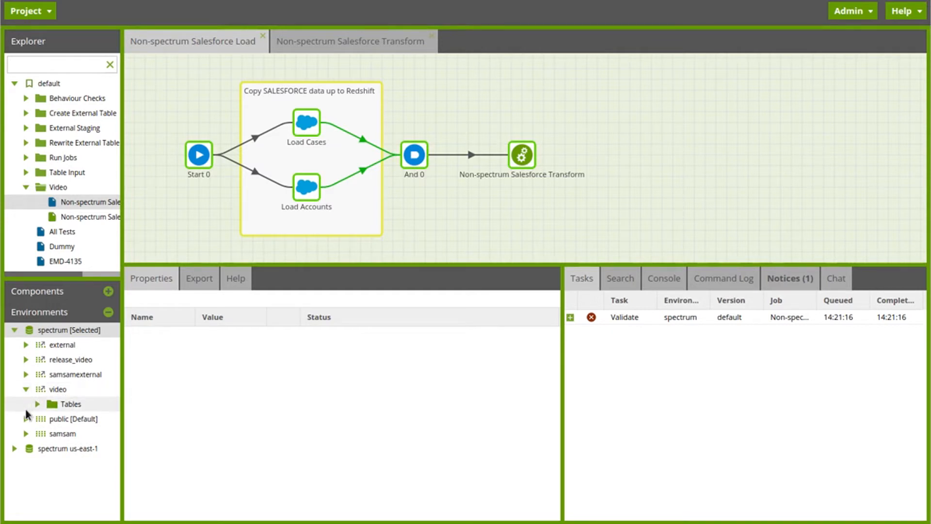
left_click(37, 405)
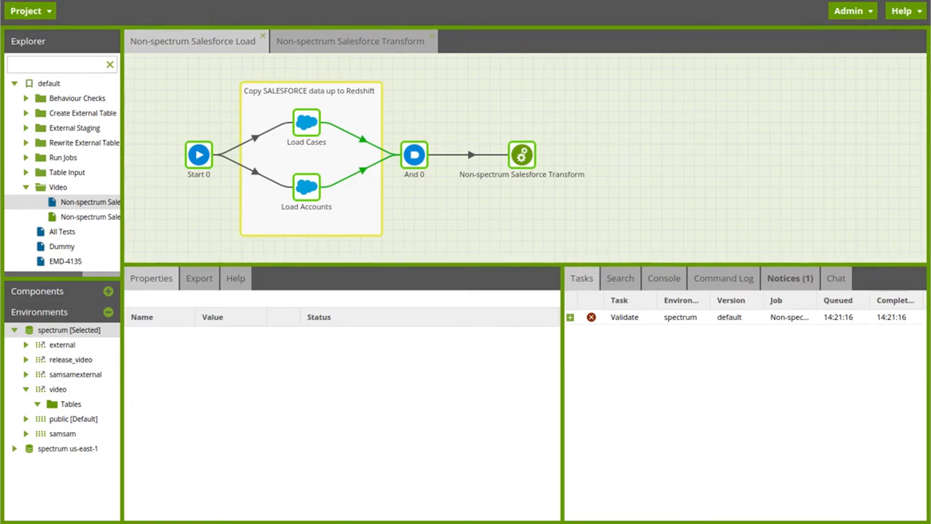
- Change the table type of the Load Cases component to External
left_click(309, 125)
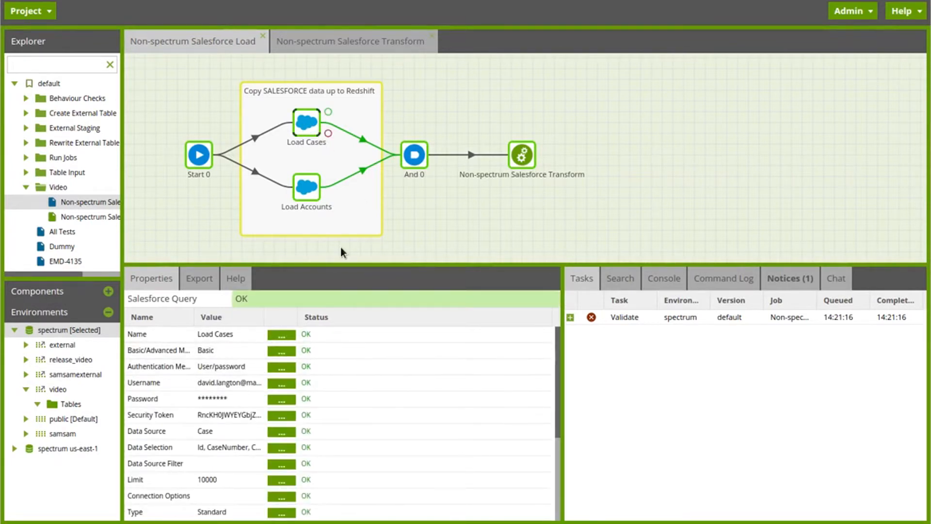
scroll(228, 449, "down", 3)
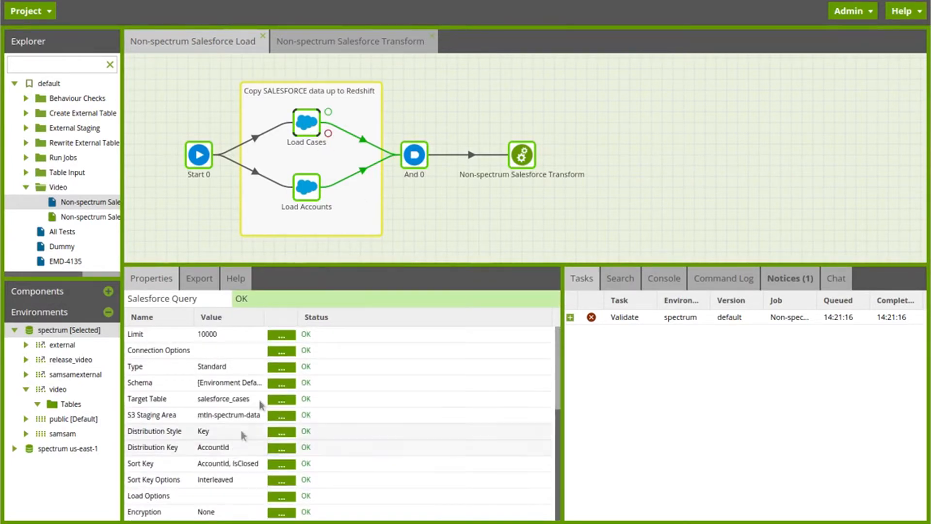
left_click(281, 367)
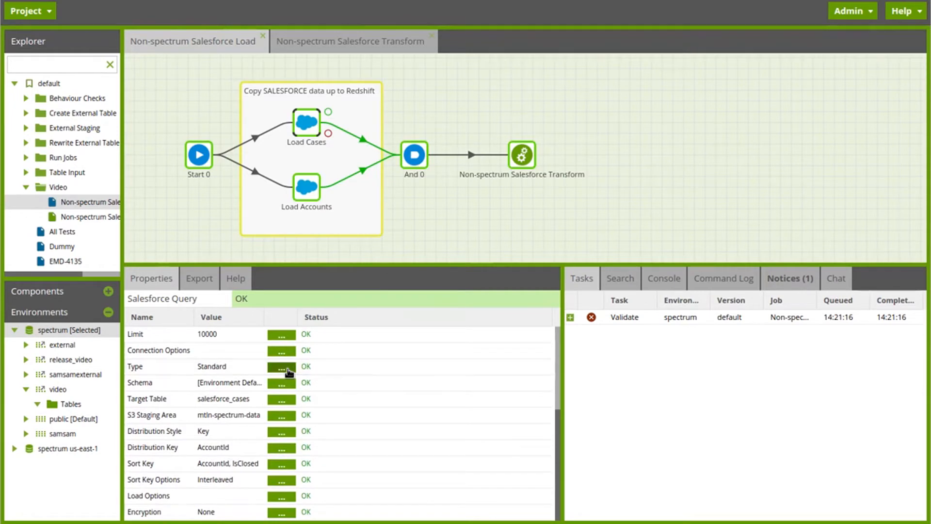
left_click(477, 258)
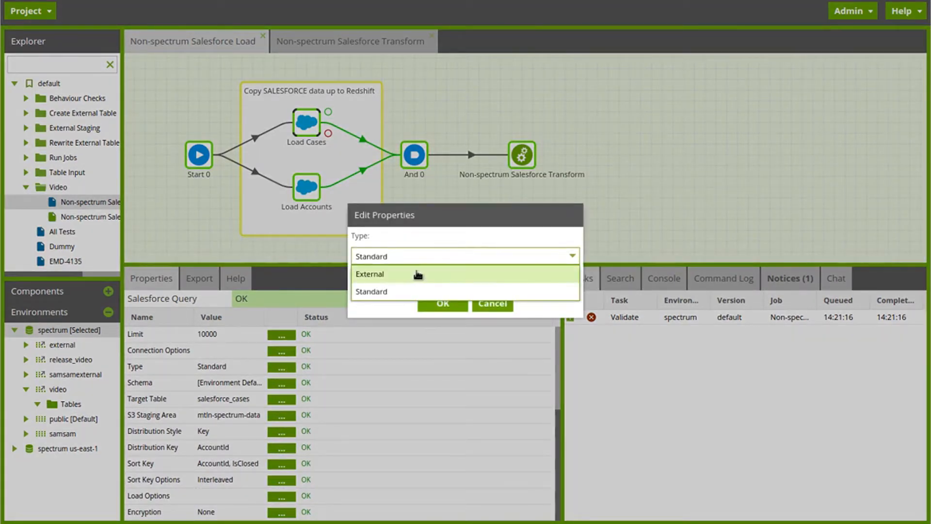
left_click(418, 274)
left_click(441, 303)
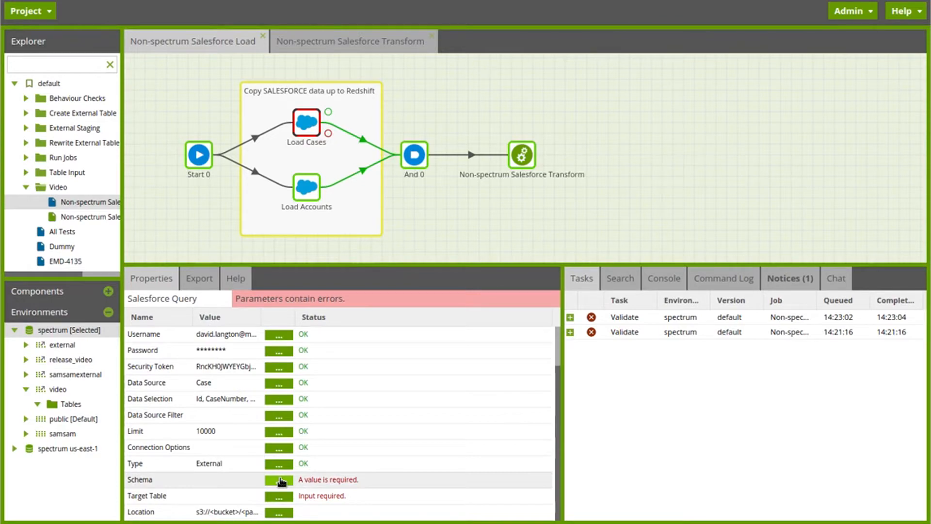
- Set the schema of the Load Cases component to video
left_click(280, 481)
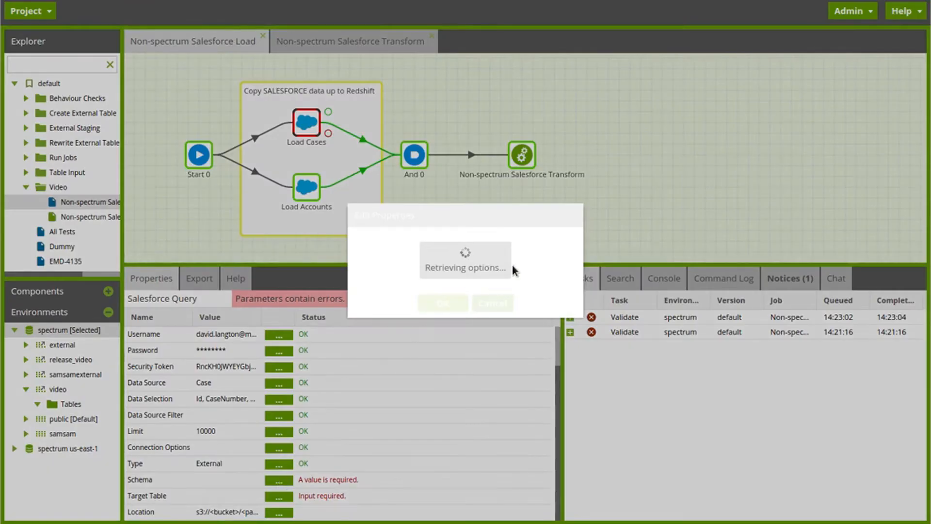
left_click(567, 256)
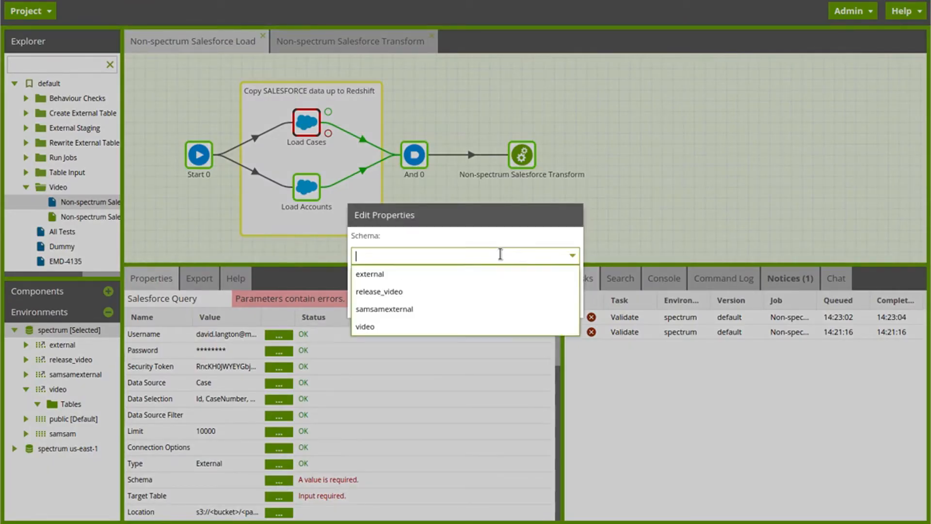
left_click(385, 324)
left_click(423, 308)
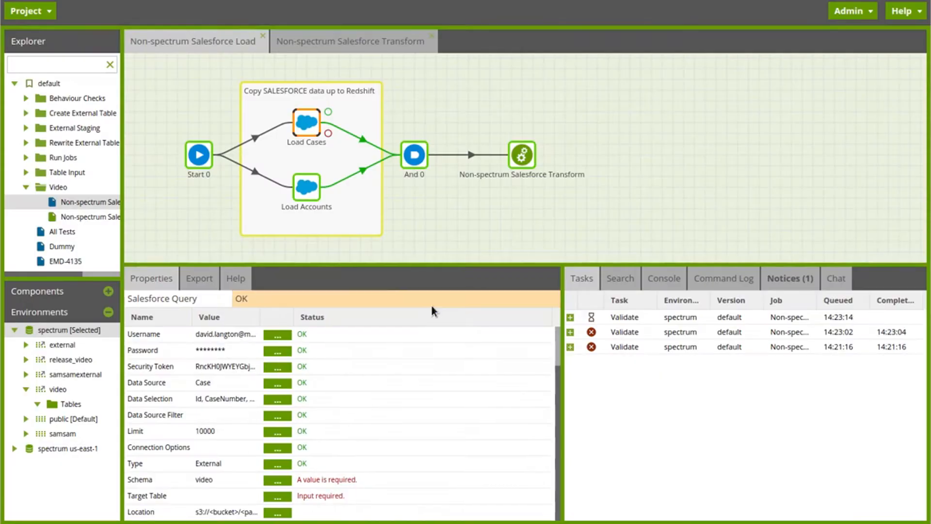
- Name the target table of the Load Cases component spectrum_salesforce_cases
left_click(279, 497)
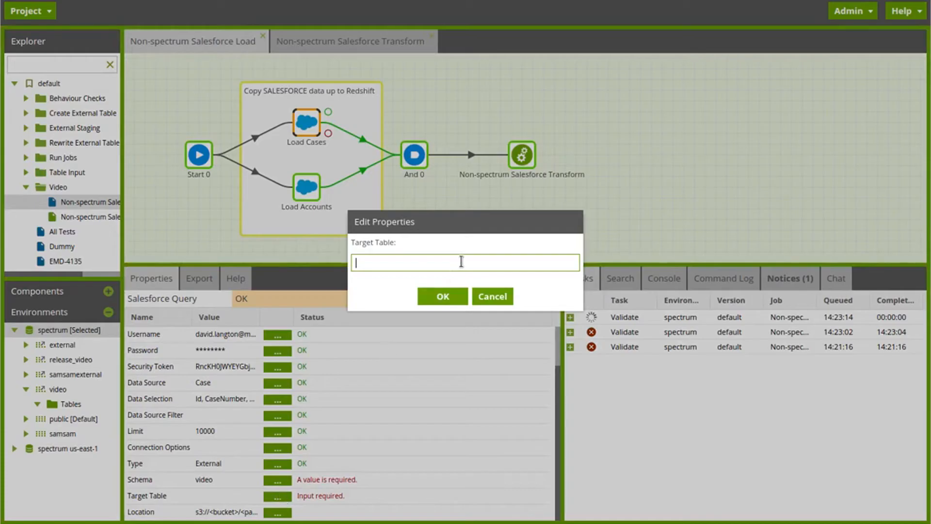
type("spectrum_salesforce_cases")
left_click(443, 294)
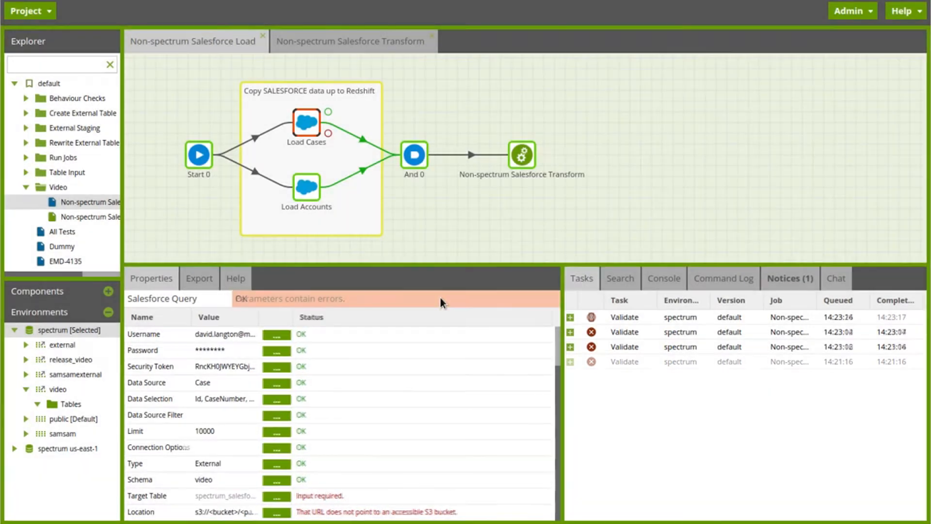
- Set the S3 location of the Load Cases component to s3://mtln-spectrum-data/video
left_click(281, 515)
left_click_drag(424, 61, 136, 47)
type("s3://mtln-spectrum-data/video")
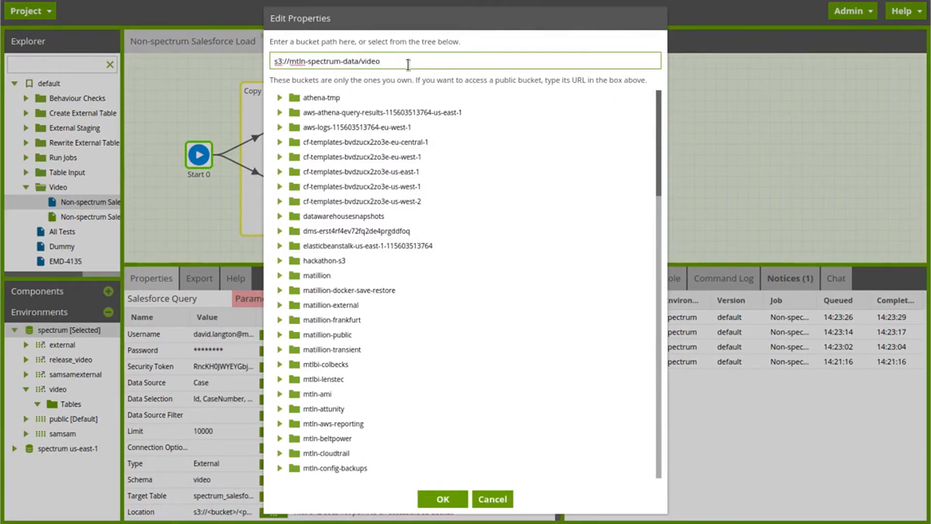
left_click(433, 498)
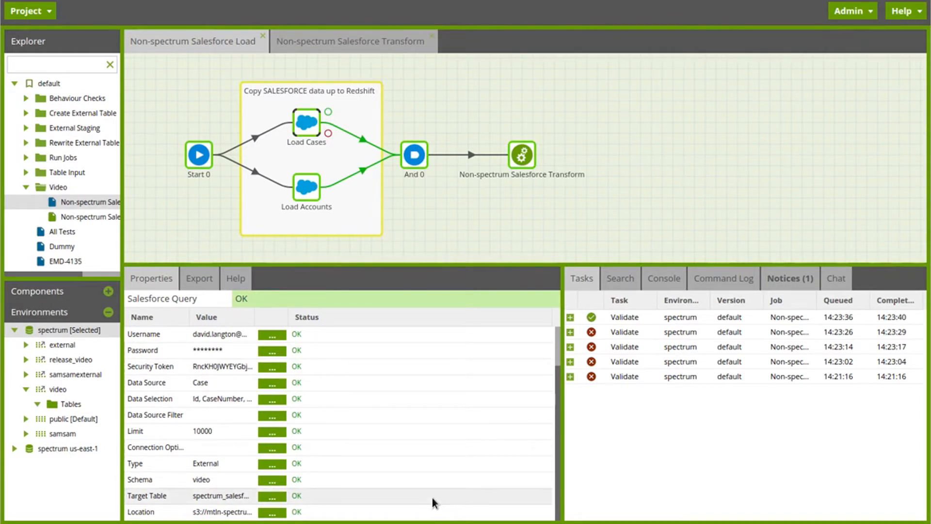
- Change the table type of the Load Accounts component to External
left_click(309, 193)
scroll(271, 463, "down", 3)
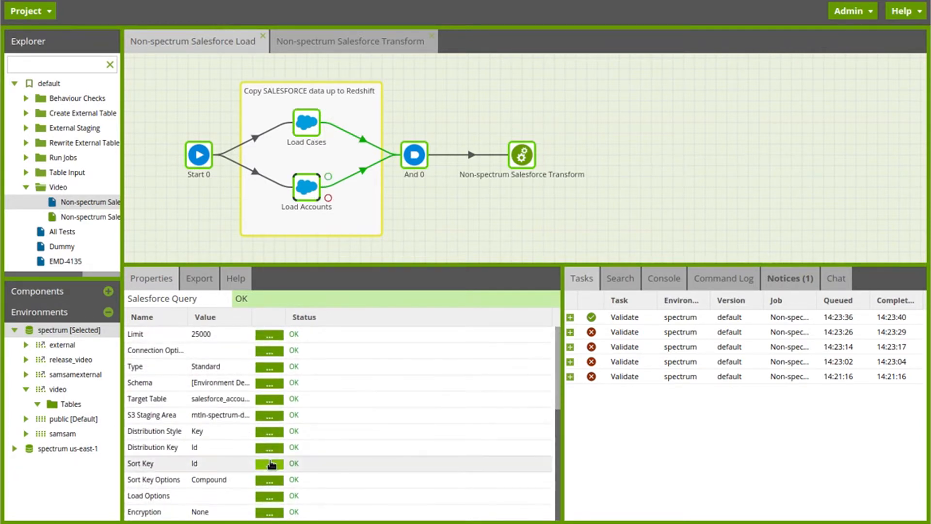
left_click(271, 369)
left_click(403, 255)
left_click(402, 274)
left_click(438, 301)
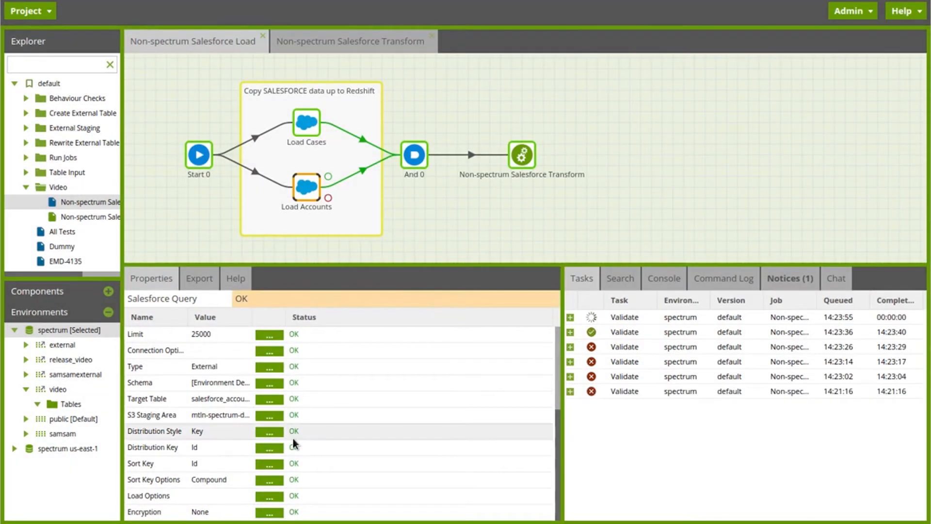
- Set the schema of the Load Accounts component to video
left_click(267, 479)
left_click(548, 256)
left_click(374, 322)
left_click(443, 302)
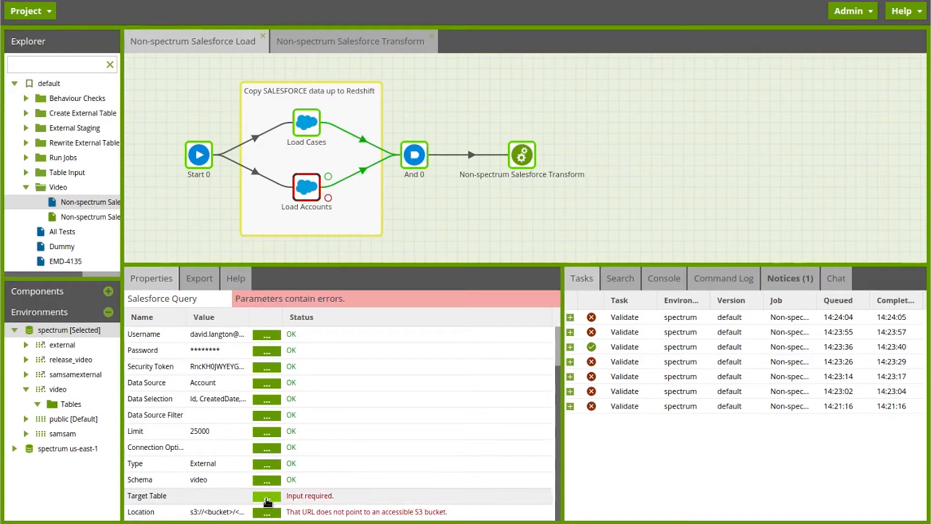
- Name the target table of the Load Accounts component spectrum_salesforce_accounts
left_click(267, 497)
type("spectrum_salesf")
type("orce_accounts")
left_click(443, 295)
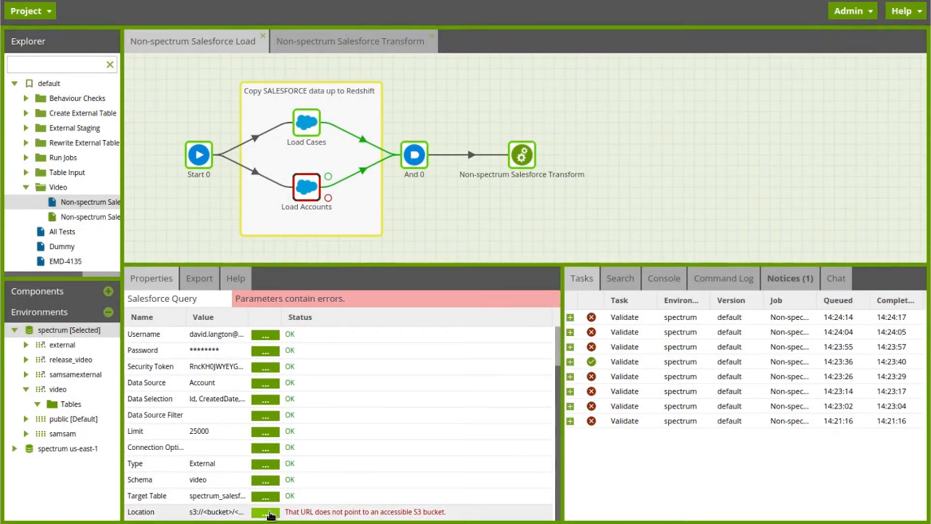
- Set the S3 location of the Load Accounts component to the copied bucket path s3://mtln-spectrum-data/video
left_click(267, 513)
triple_click(368, 58)
type("s3://mtln-spectrum-data/video/")
left_click(441, 496)
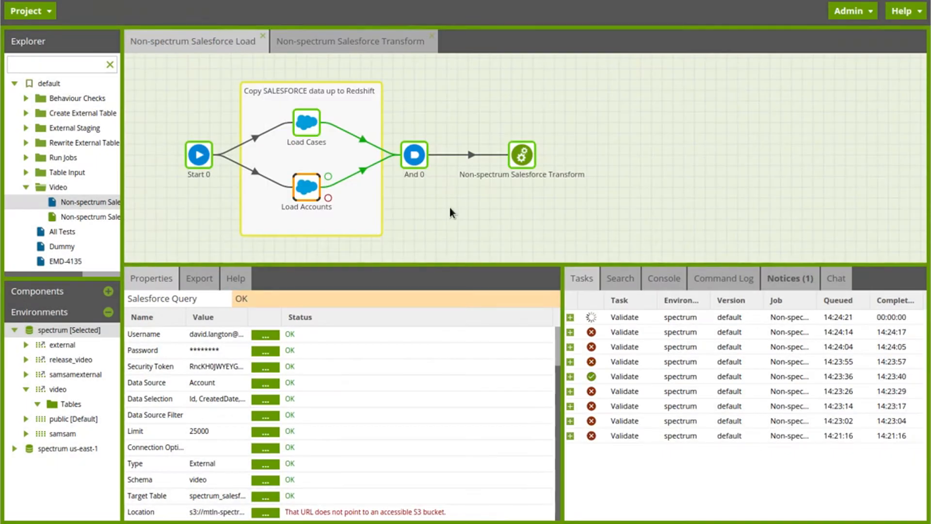
- Run the Load Cases and Load Accounts components individually in the spectrum environment
right_click(311, 125)
left_click(321, 134)
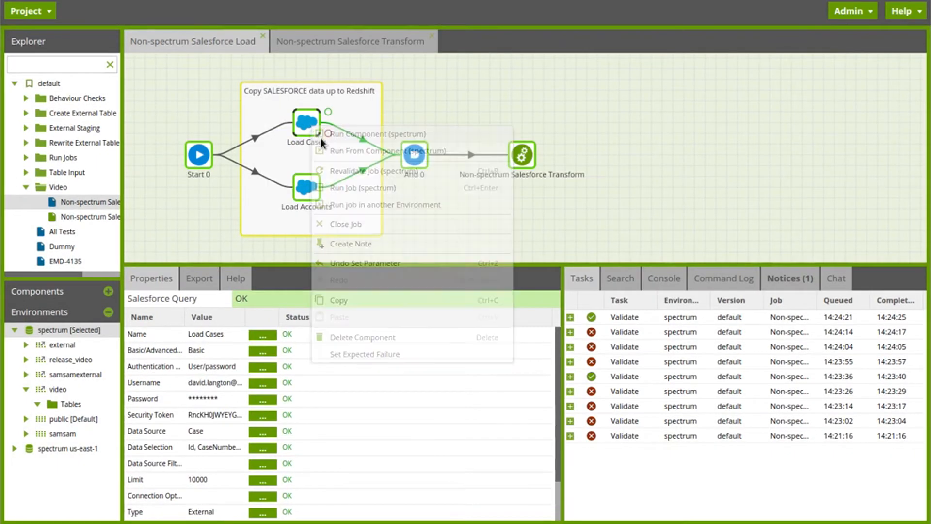
right_click(306, 187)
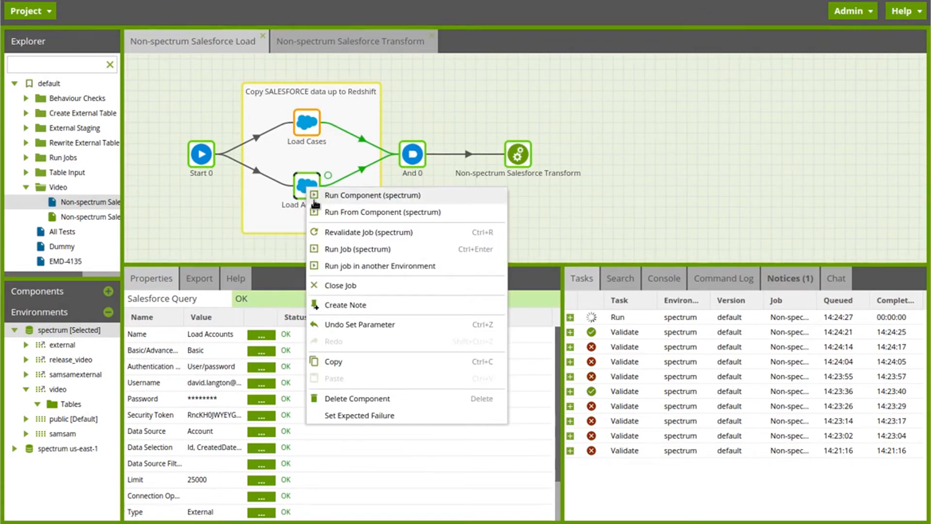
left_click(314, 196)
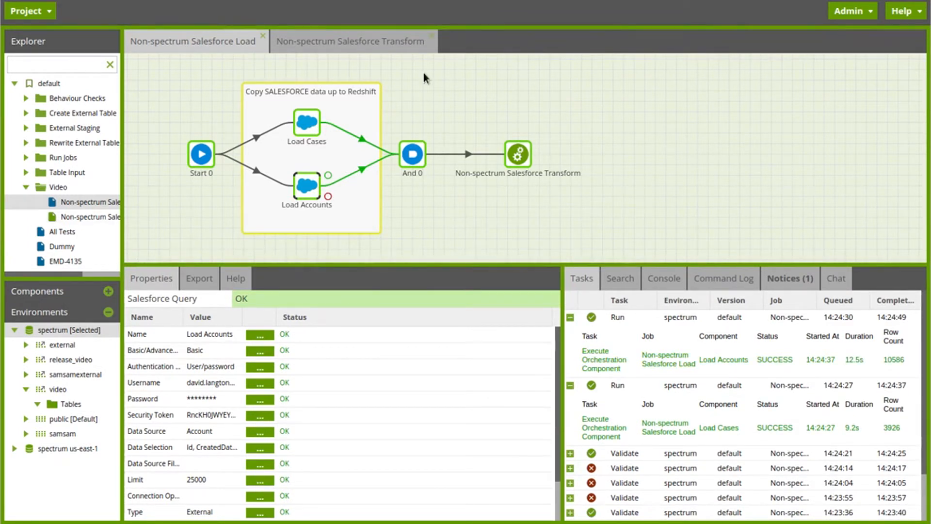
- In the Non-spectrum Salesforce Transform job, set the schema of the salesforce_cases table input to video
left_click(362, 48)
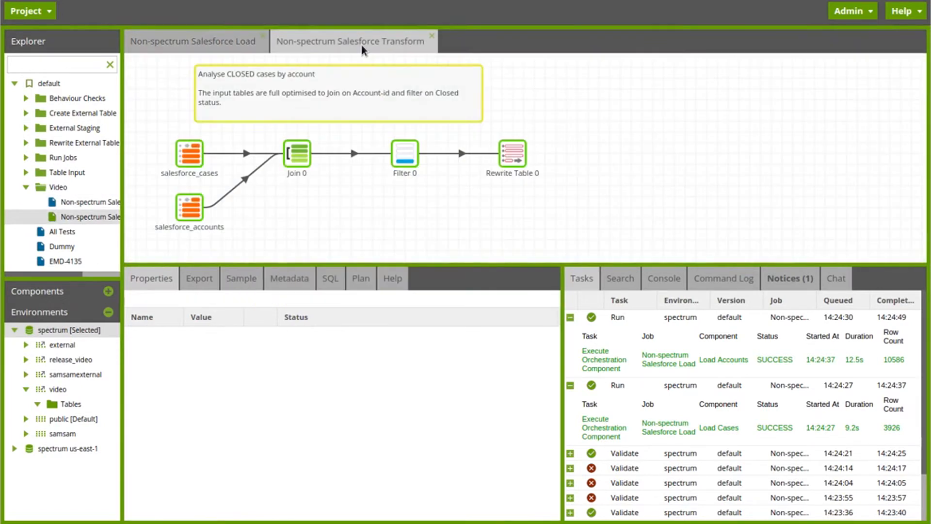
left_click(190, 157)
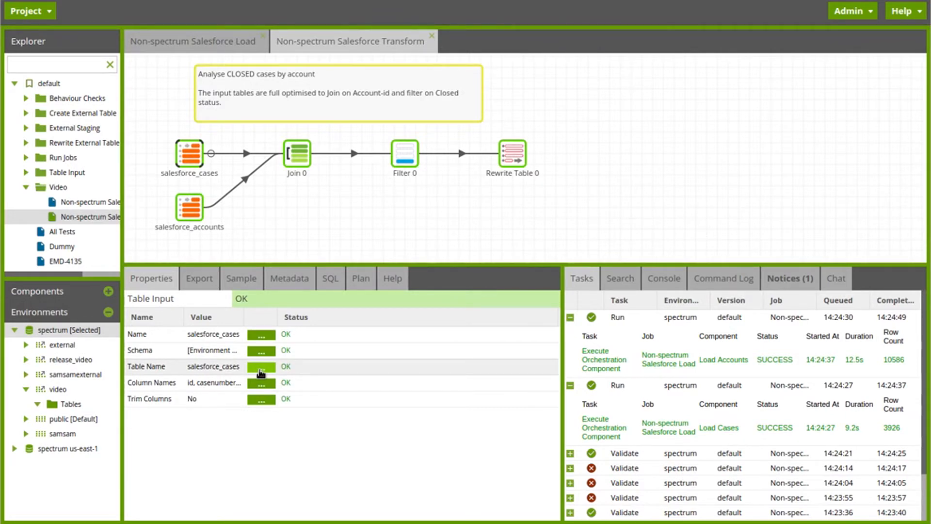
left_click(266, 352)
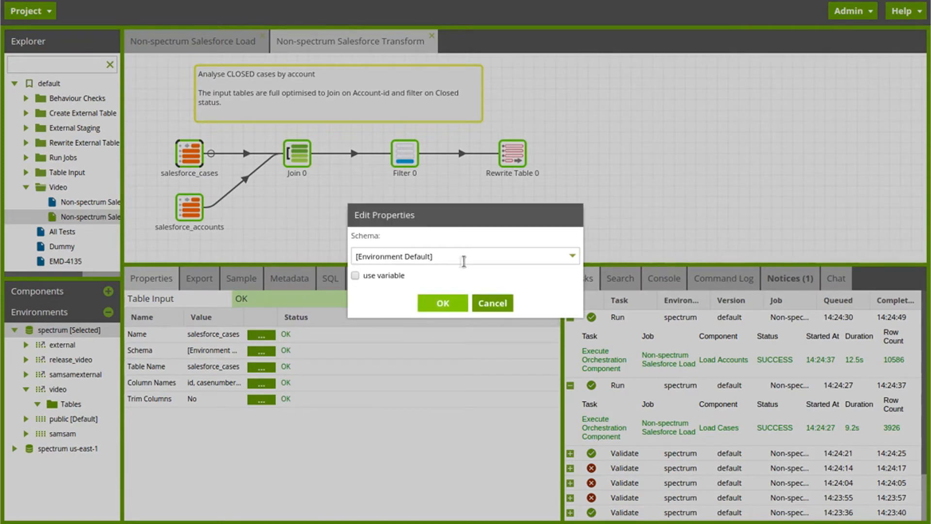
left_click(465, 257)
left_click(373, 377)
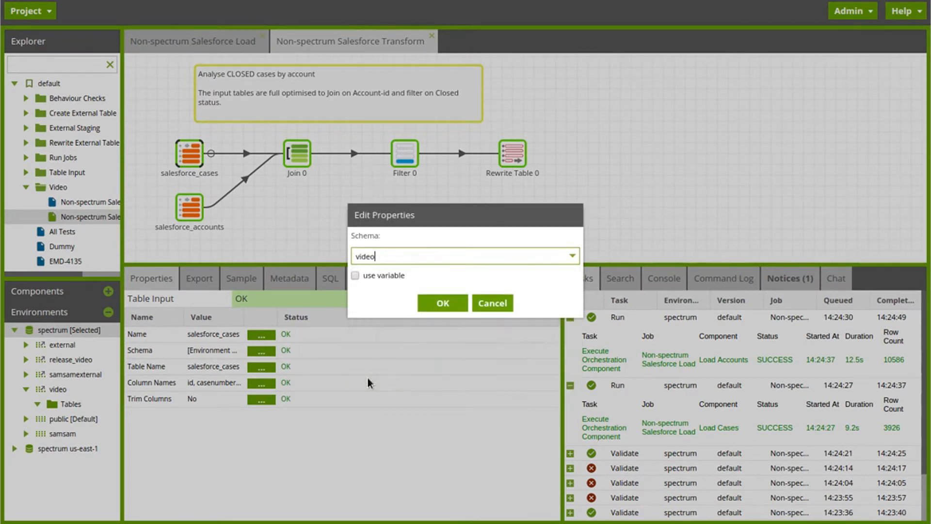
left_click(439, 304)
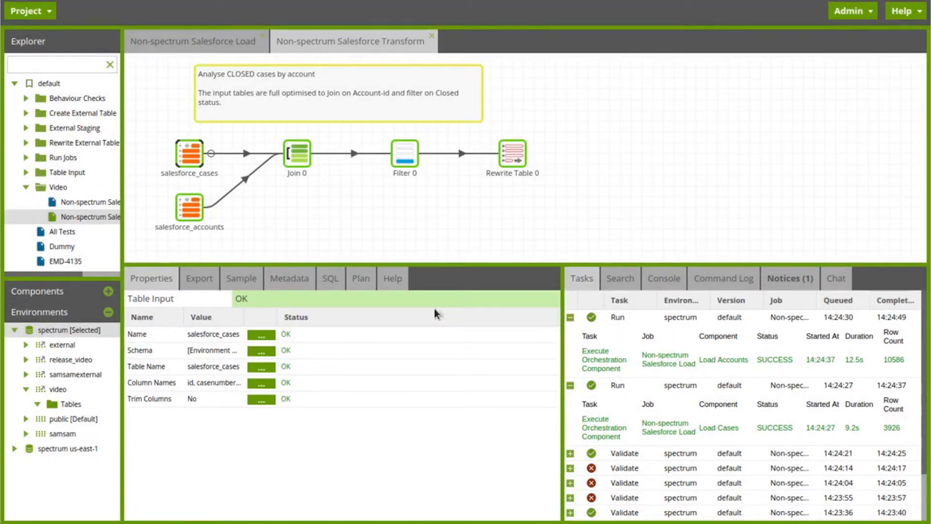
- Set the table name of the salesforce_cases table input to spectrum_salesforce_cases
left_click(267, 370)
left_click(480, 256)
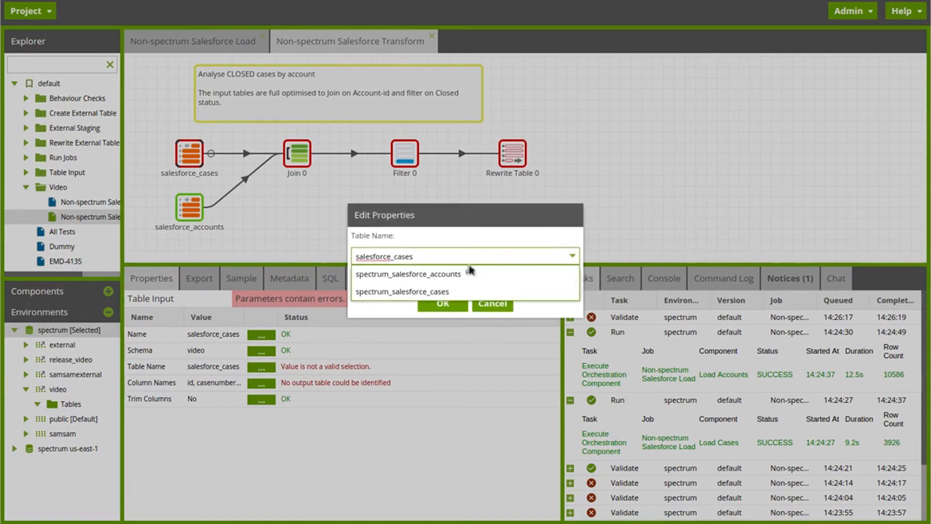
left_click(453, 291)
left_click(443, 303)
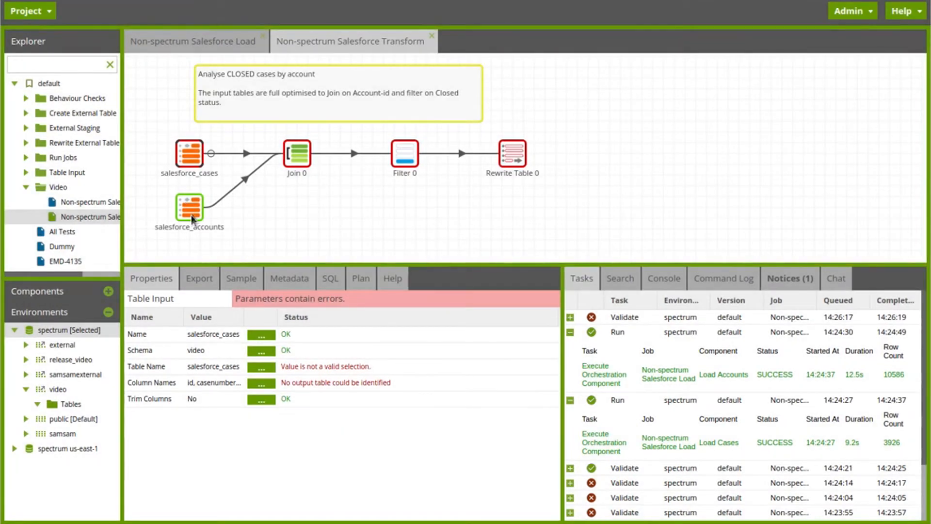
- Point the salesforce_accounts table input to the video schema and the spectrum_salesforce_accounts table
left_click(193, 212)
left_click(262, 350)
left_click(417, 257)
left_click(383, 379)
left_click(439, 304)
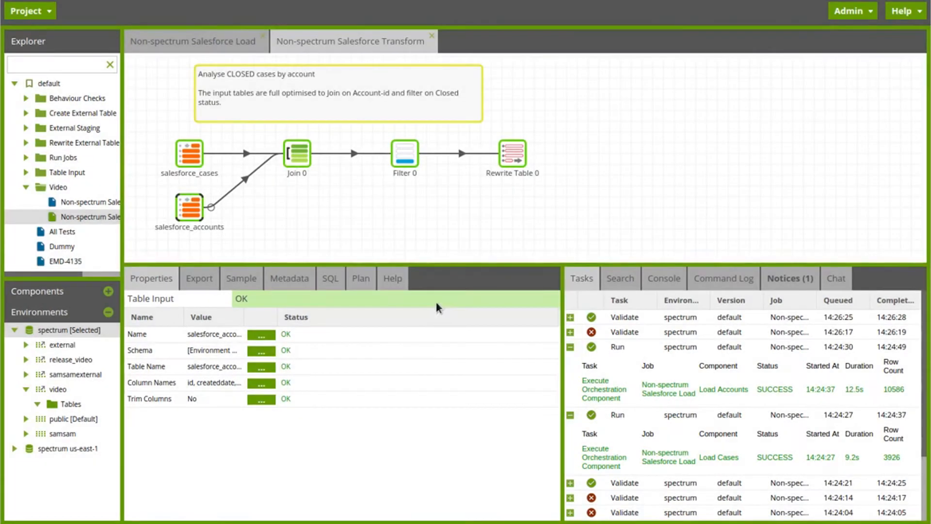
left_click(262, 366)
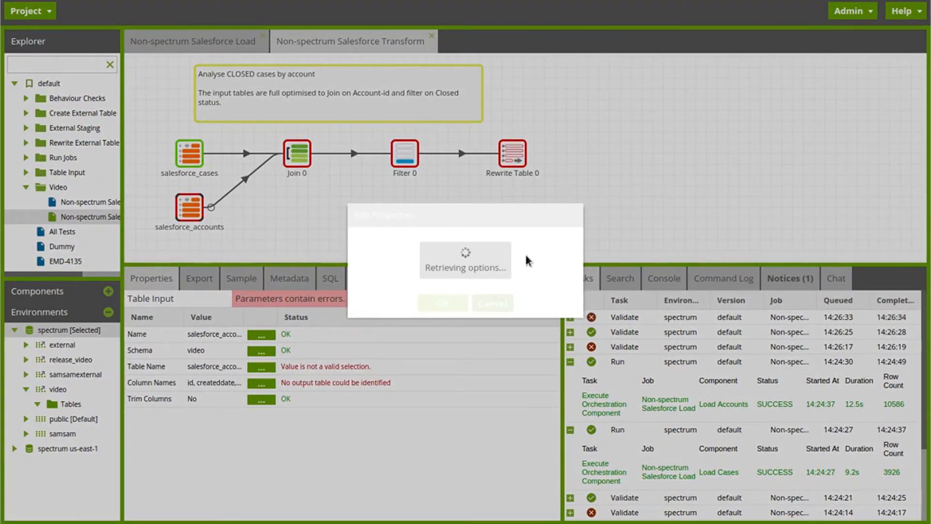
left_click(528, 274)
left_click(445, 305)
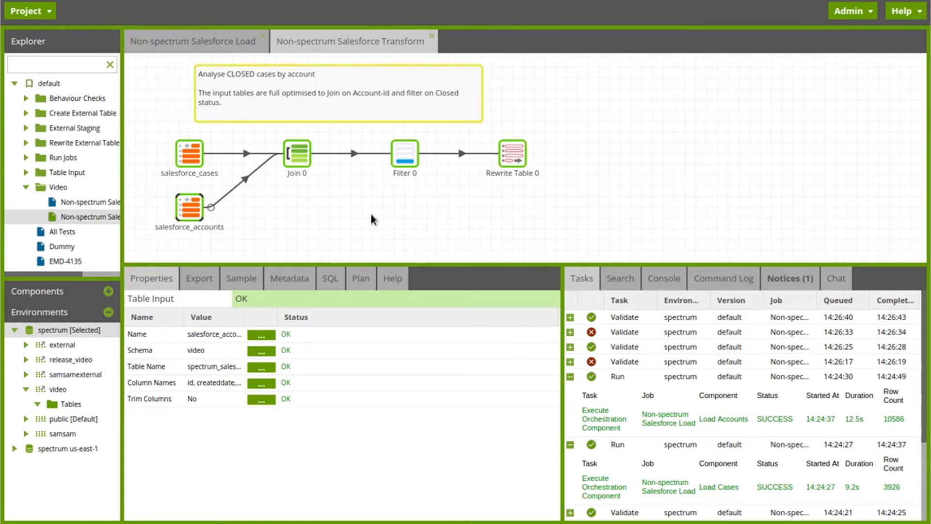
- Get the query plan for the Rewrite Table 0 component and examine its S3 query scan lines
left_click(506, 157)
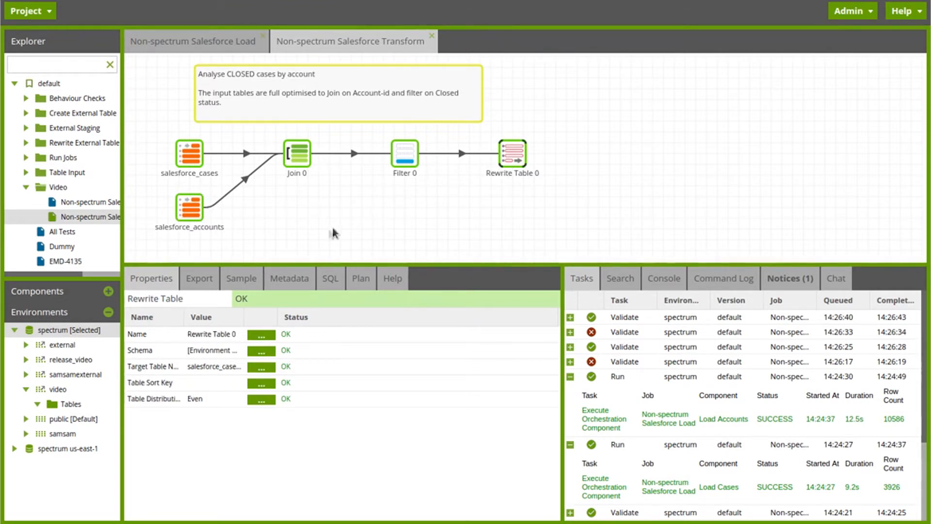
left_click(360, 278)
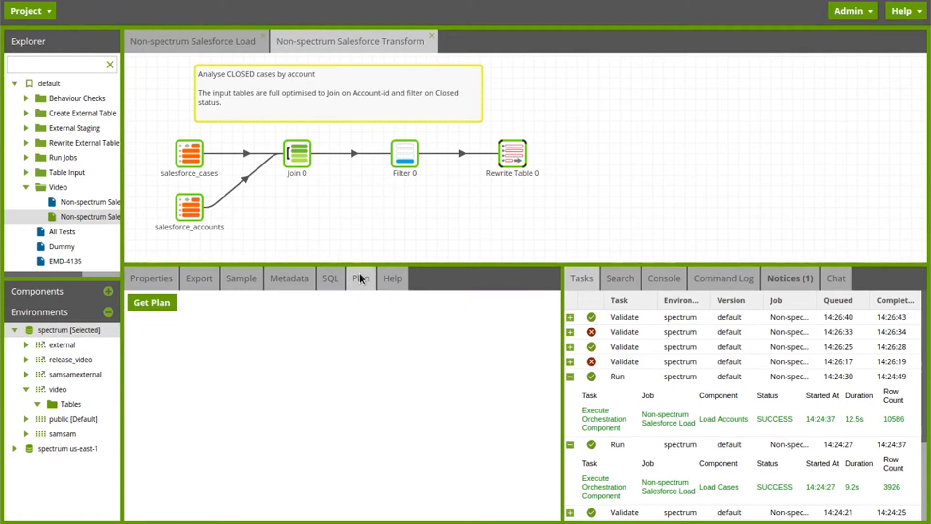
left_click(152, 314)
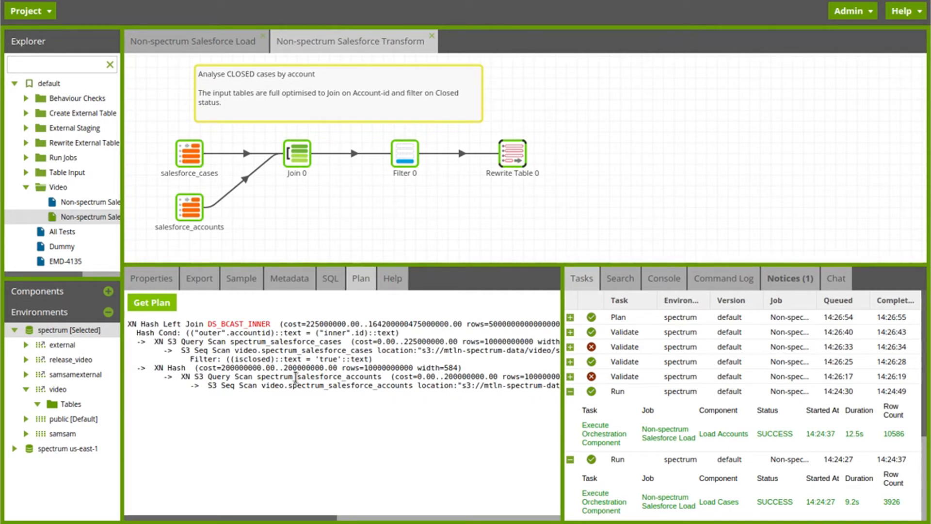
double_click(175, 342)
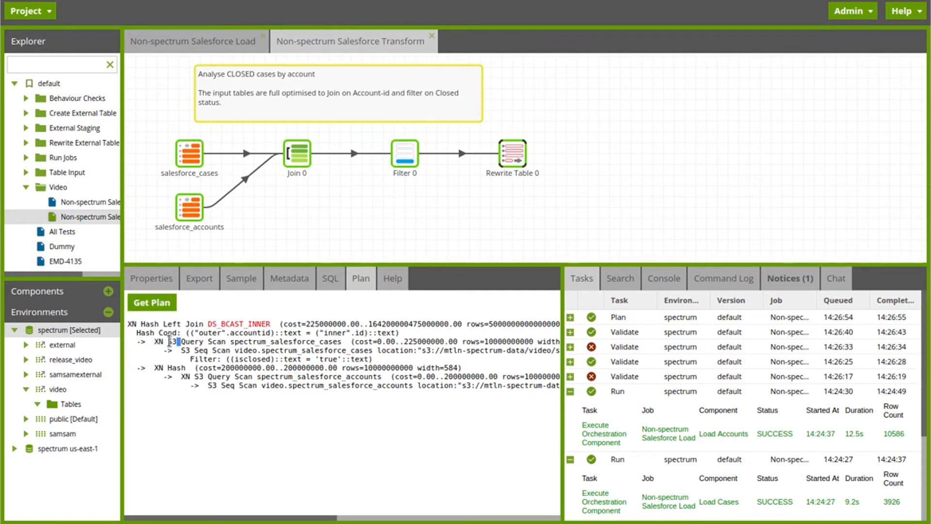
double_click(171, 341)
key("ctrl+a")
left_click(318, 489)
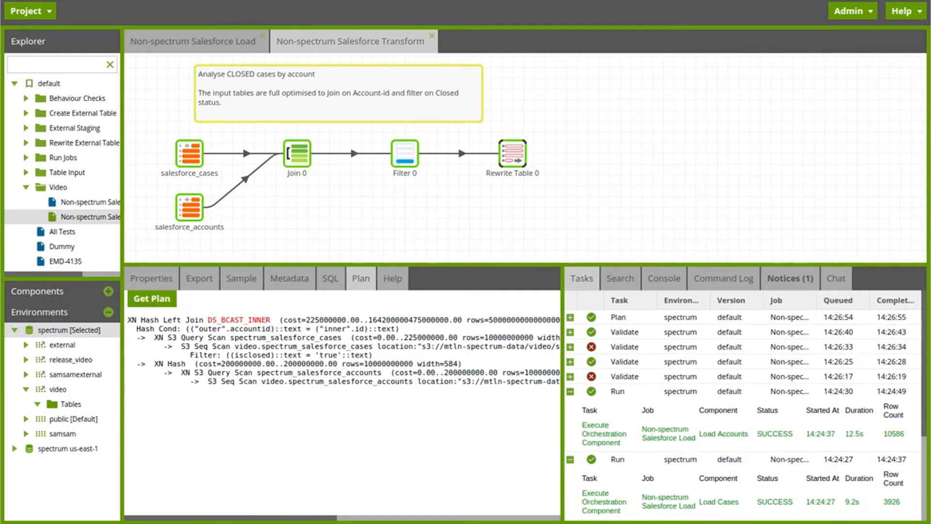
- Add a Rewrite External Table component below Rewrite Table 0 and connect Filter 0 to it
left_click(60, 296)
left_click(32, 315)
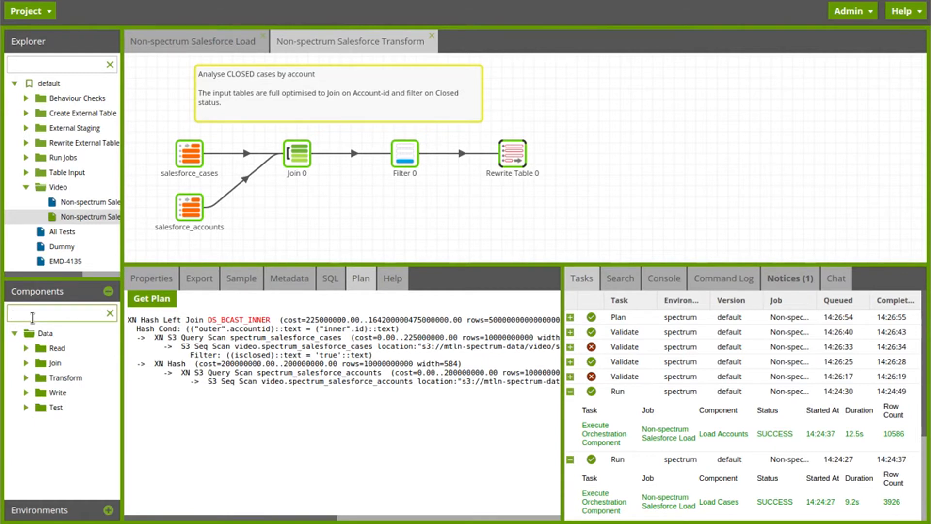
type("rewr")
left_click_drag(72, 382, 498, 202)
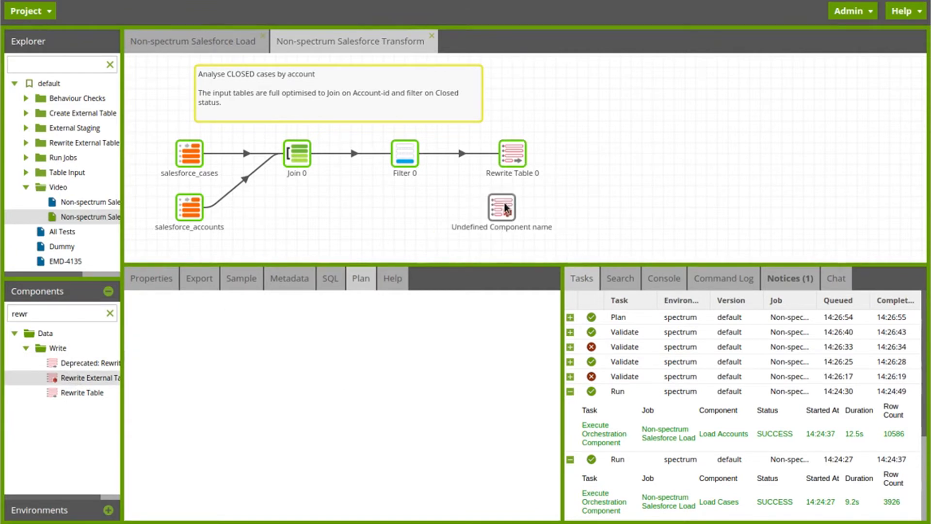
left_click(406, 152)
left_click_drag(426, 153, 510, 209)
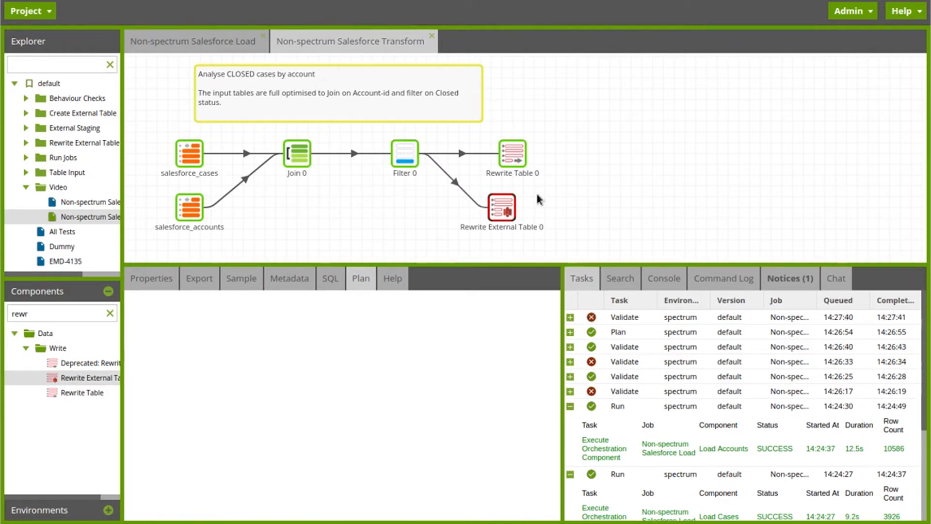
- Set the Rewrite External Table component's schema to video and its target table to salesforce_report
left_click(153, 280)
left_click(261, 350)
left_click(443, 257)
type("video")
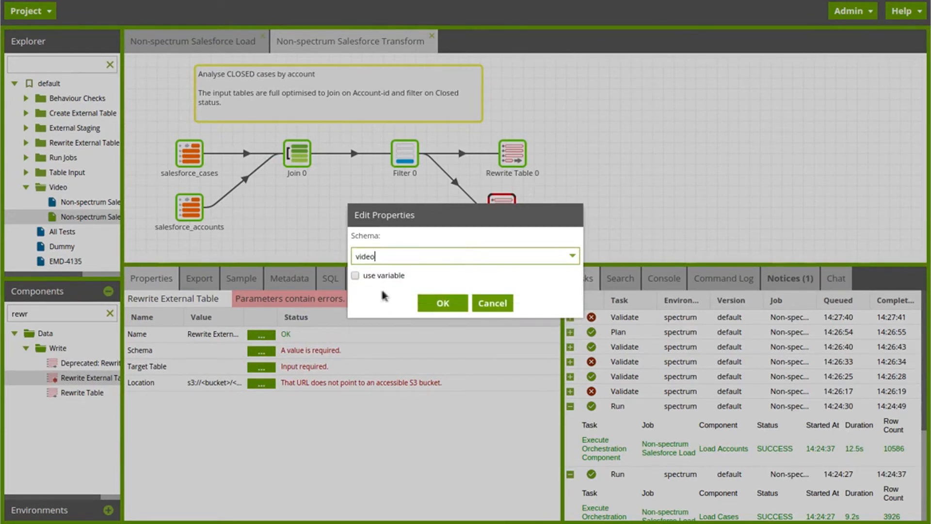
left_click(365, 291)
key("Return")
left_click(261, 367)
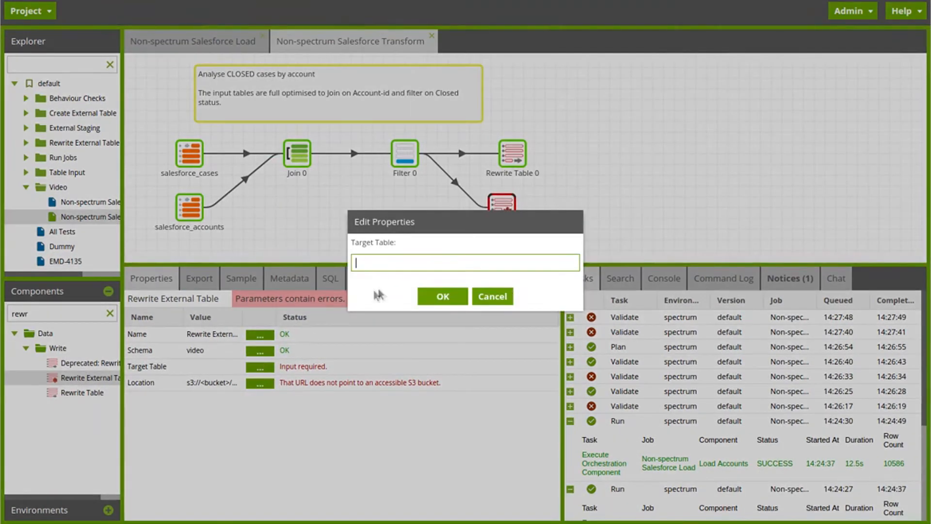
type("salesforce_report")
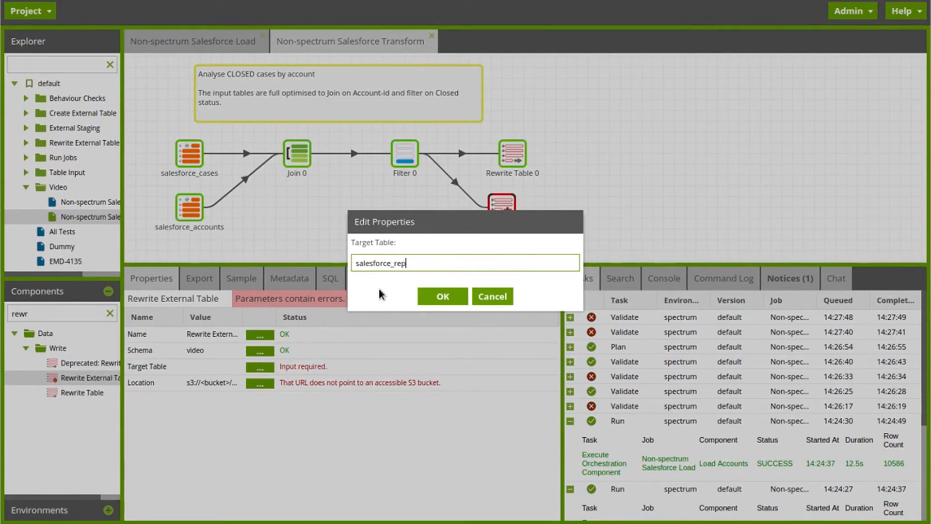
left_click(435, 301)
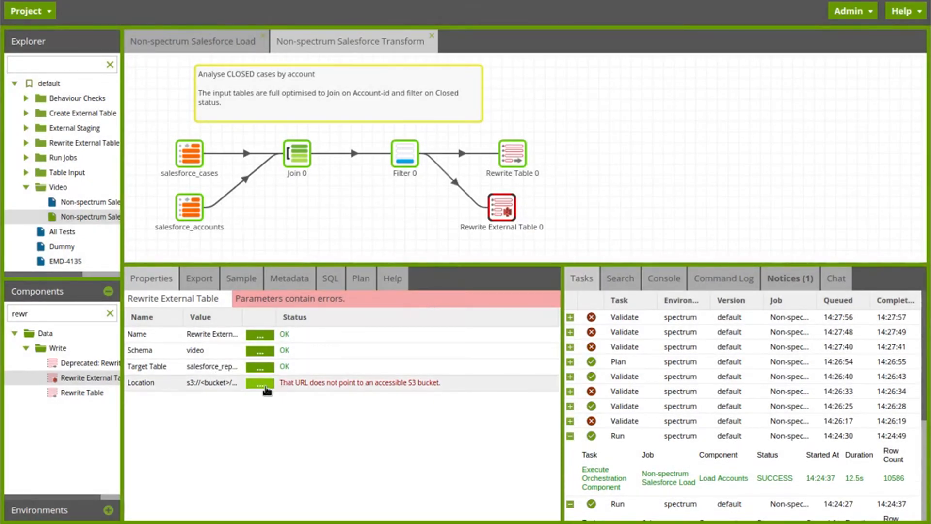
- Set the S3 location of the Rewrite External Table component to the copied bucket path
left_click(260, 383)
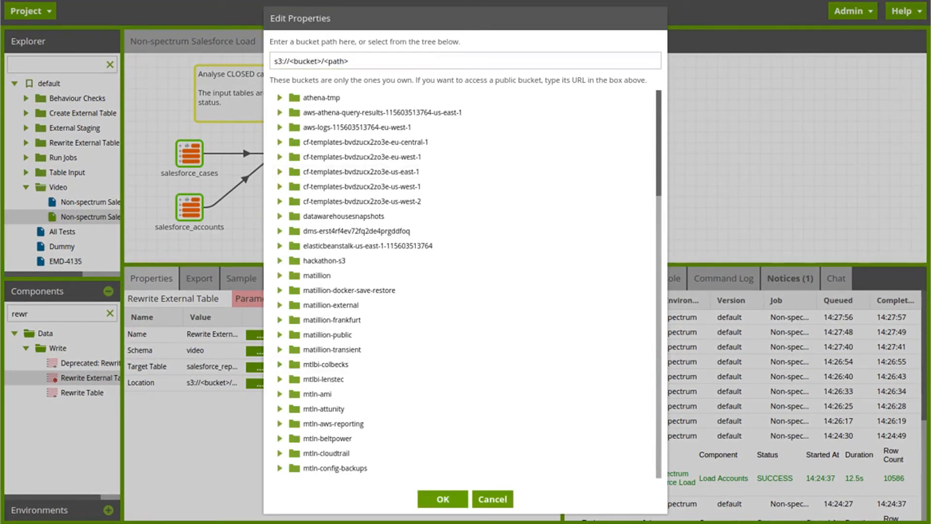
triple_click(409, 60)
type("s3://mtln-spectrum-data/video")
left_click(432, 503)
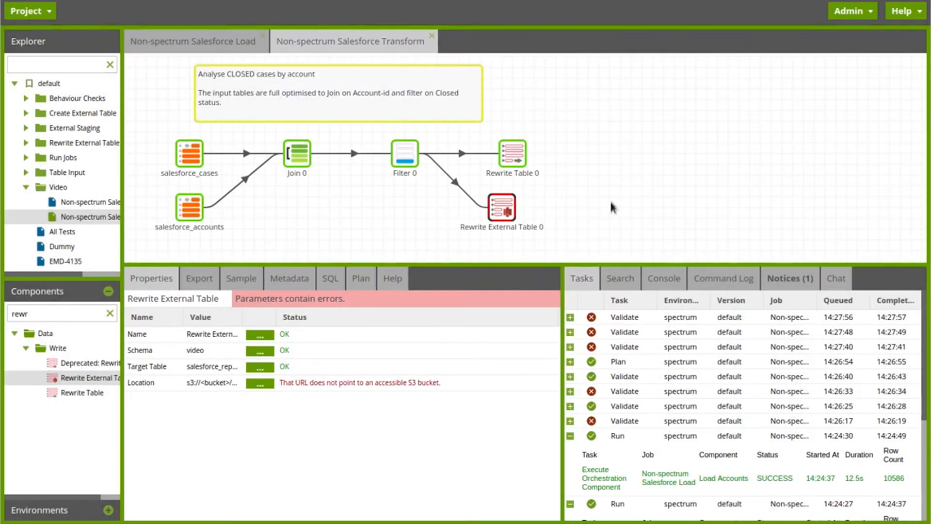
- Run the Non-spectrum Salesforce Transform job in the spectrum environment, expand its task details, and clear the component search
right_click(602, 160)
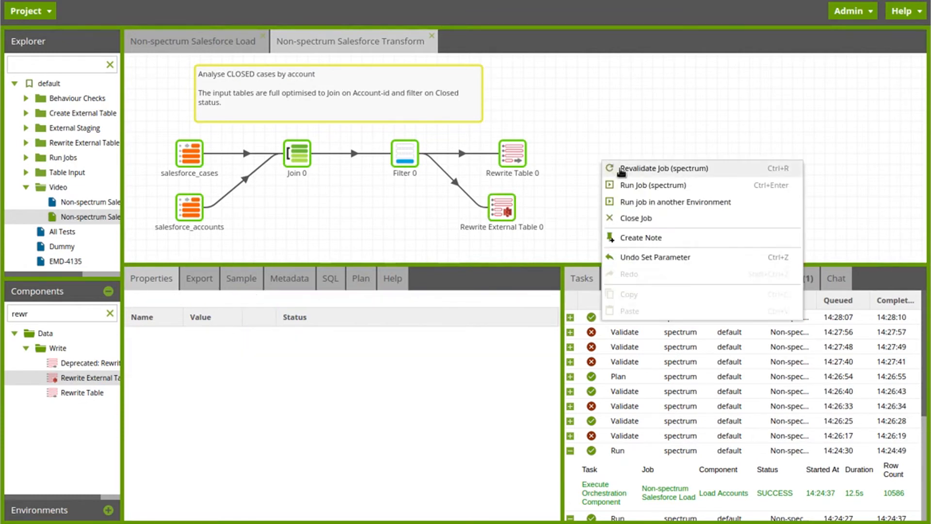
left_click(630, 185)
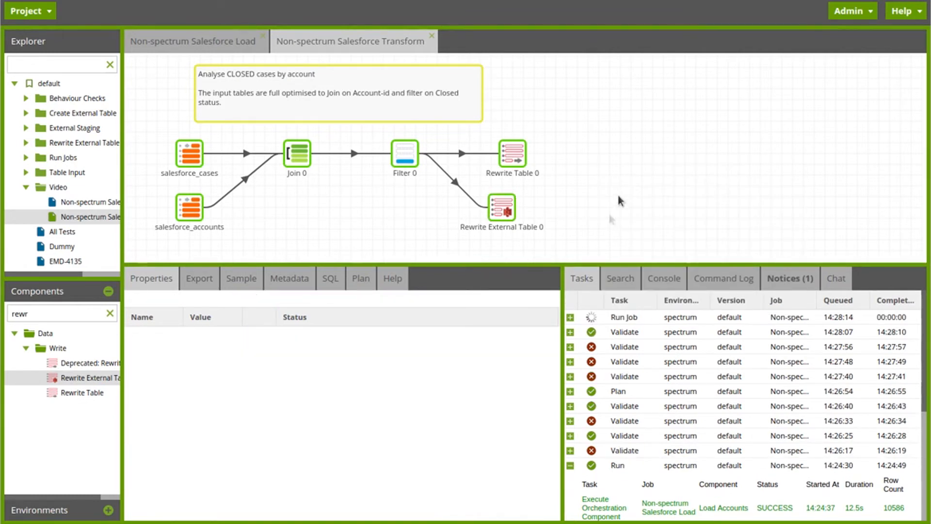
left_click(570, 317)
left_click_drag(565, 329, 458, 330)
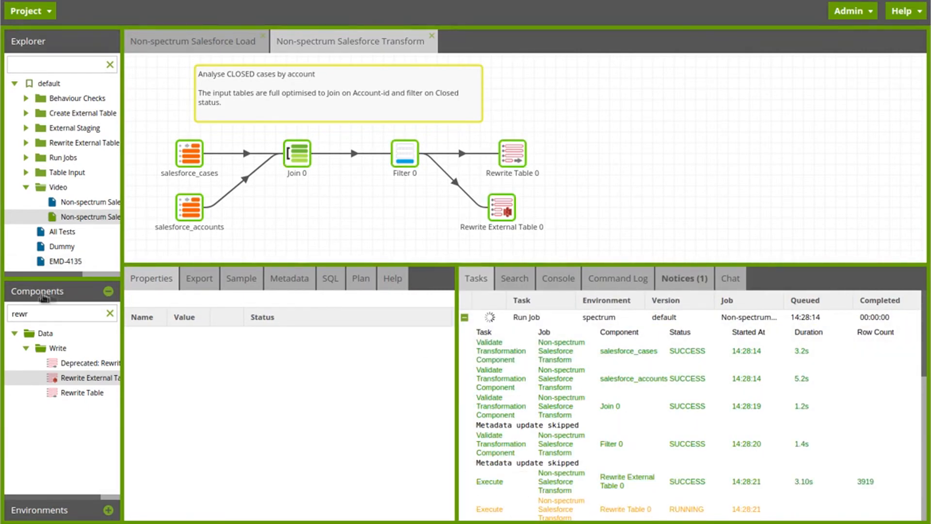
left_click(111, 313)
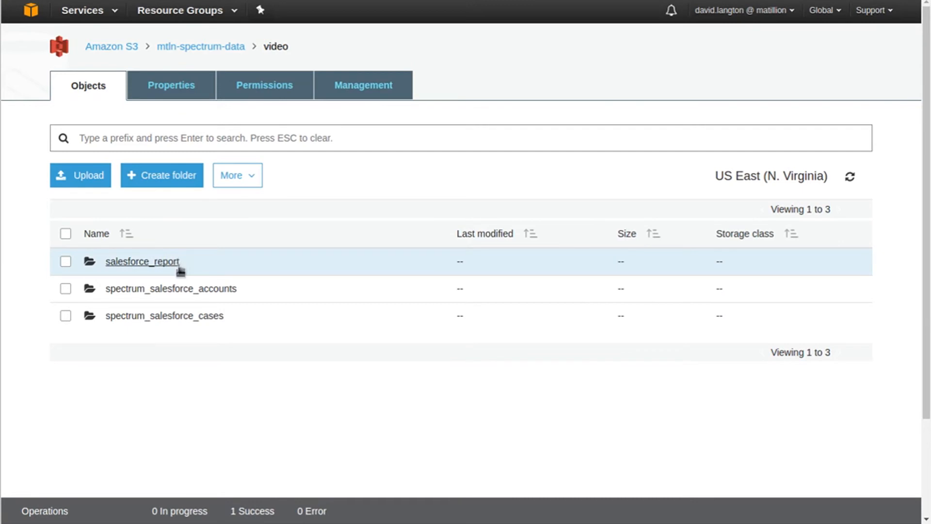
- Inspect the files in the salesforce_report folder in Amazon S3, and select the video database in the Athena query editor
left_click(166, 265)
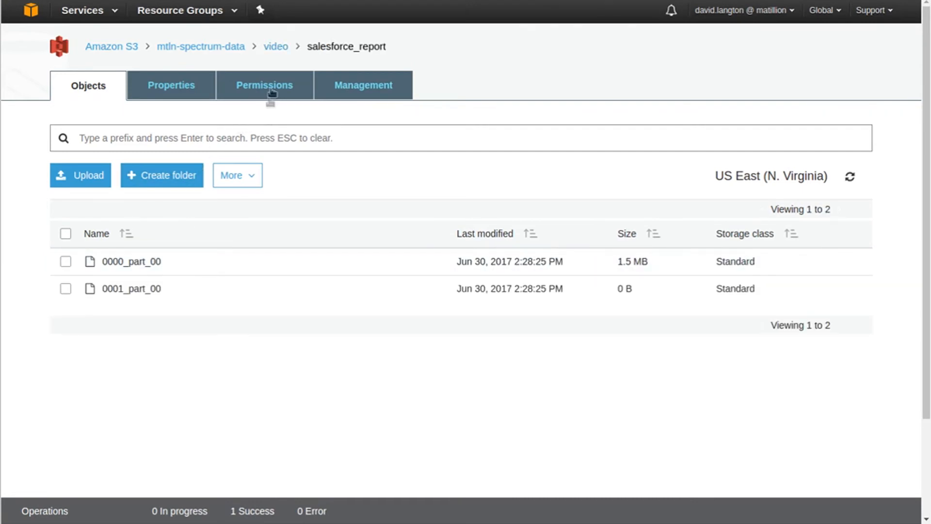
left_click(276, 47)
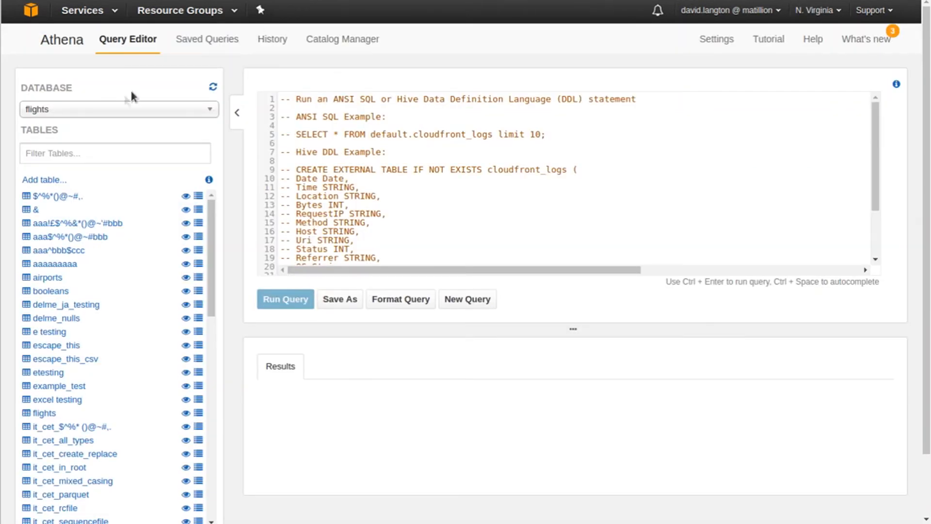
left_click(97, 108)
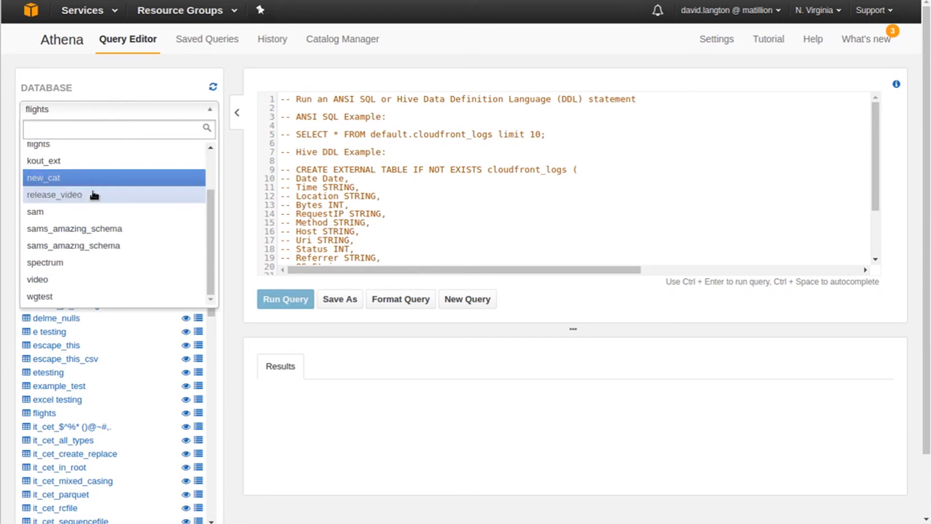
left_click(44, 279)
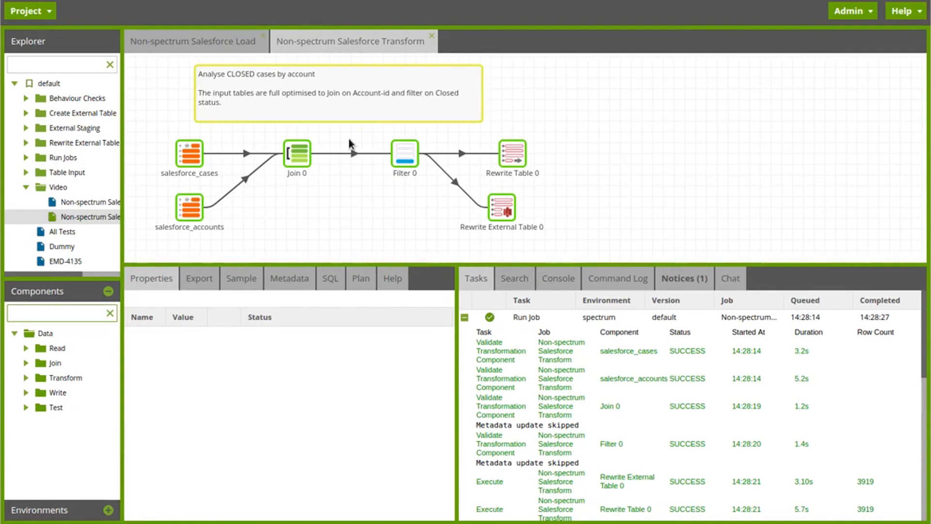
- Return to the Non-spectrum Salesforce Load job in Matillion and show the Load Cases component's properties
left_click(184, 46)
left_click(306, 125)
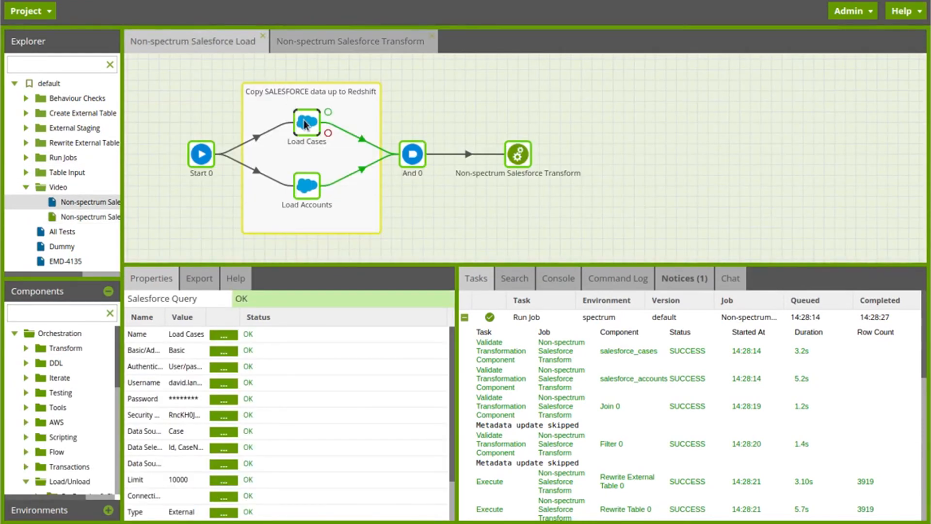